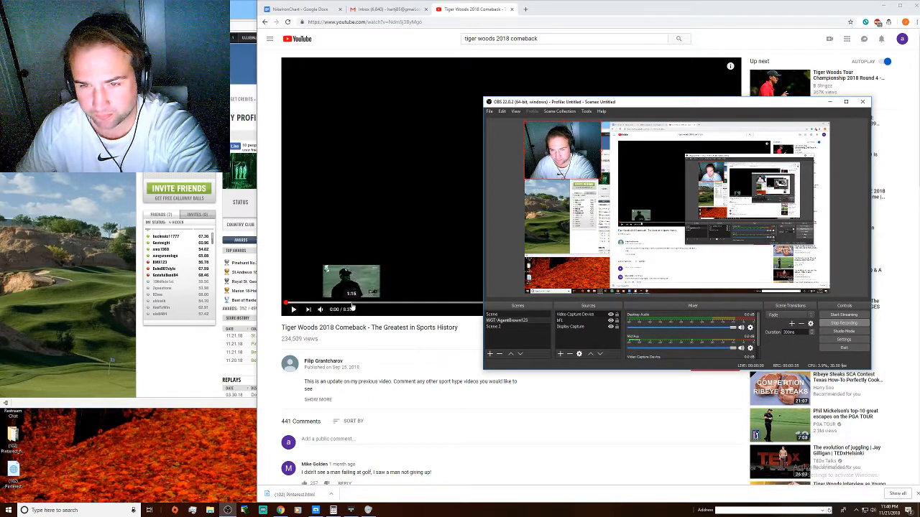
# Start the Tiger Woods comeback video playing and raise its playback volume in the mixer.
pyautogui.click(293, 310)
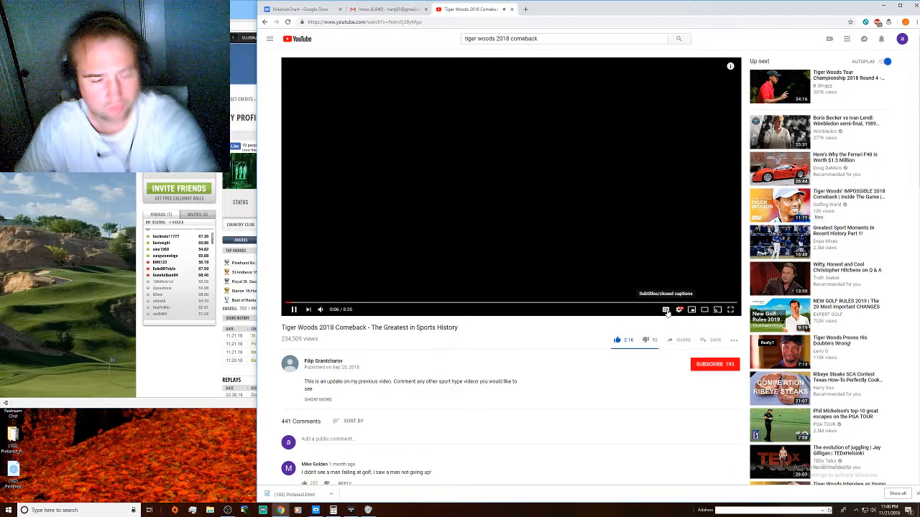
pyautogui.click(873, 510)
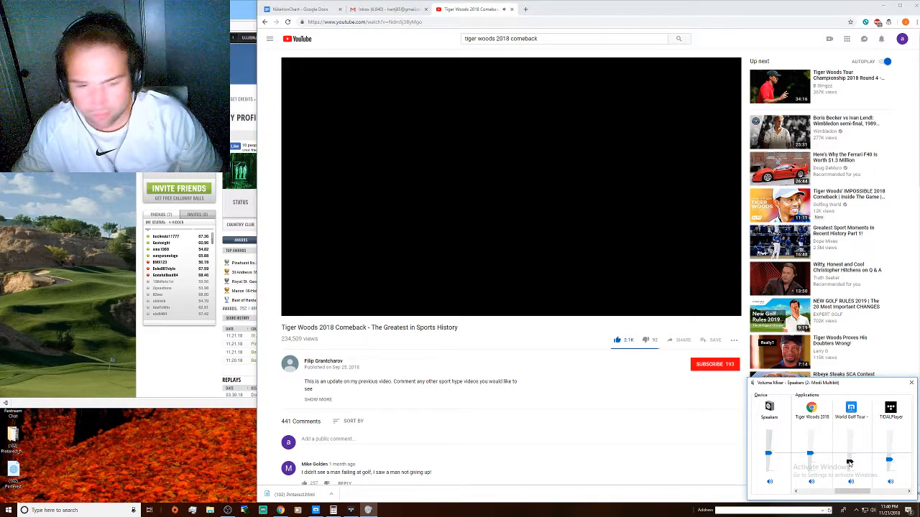
pyautogui.moveTo(811, 453); pyautogui.dragTo(815, 435)
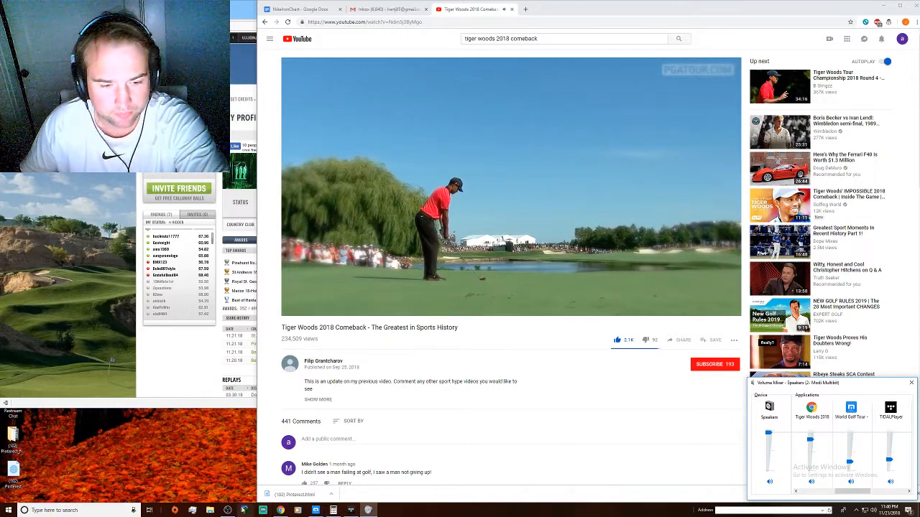
# Check the stream capture, then keep the YouTube window in view while the video plays to 8:35.
pyautogui.click(229, 510)
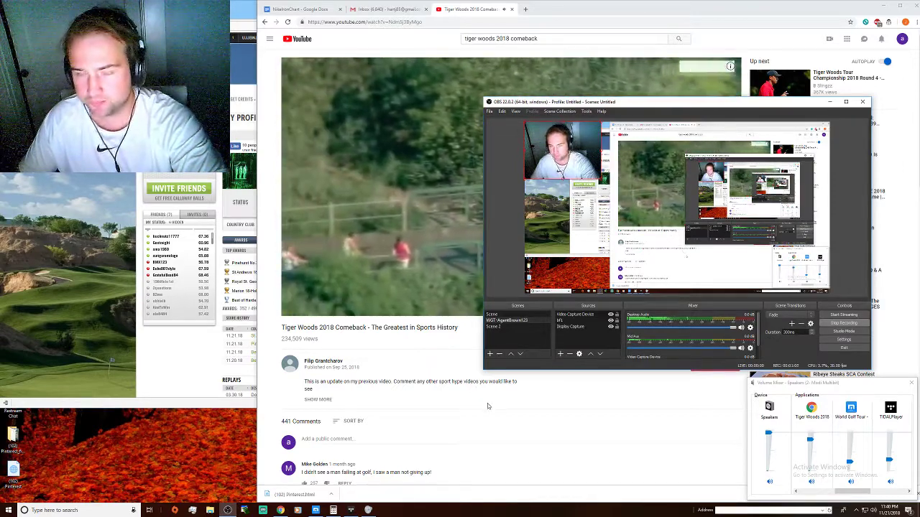
pyautogui.click(484, 403)
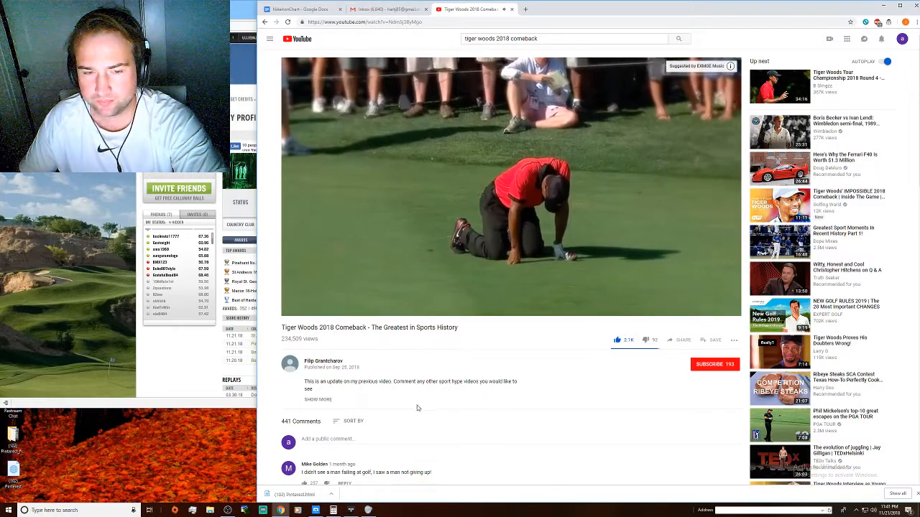
pyautogui.moveTo(253, 468); pyautogui.dragTo(10, 429)
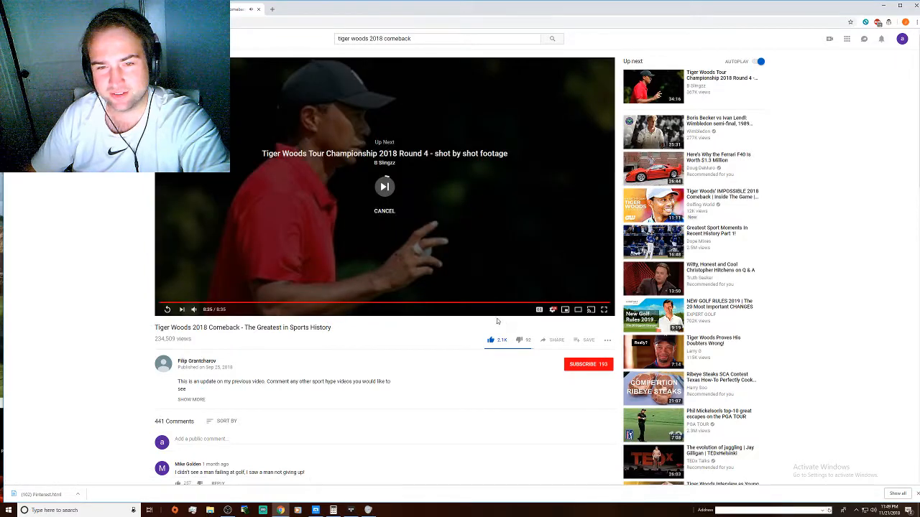
# Cancel the Up Next autoplay so the end-screen suggestions stay on the player.
pyautogui.click(385, 213)
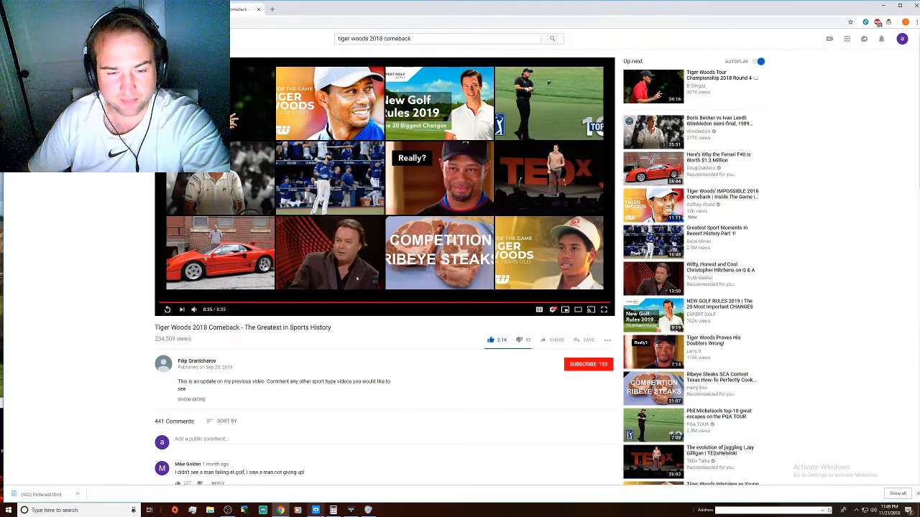
pyautogui.moveTo(316, 511)
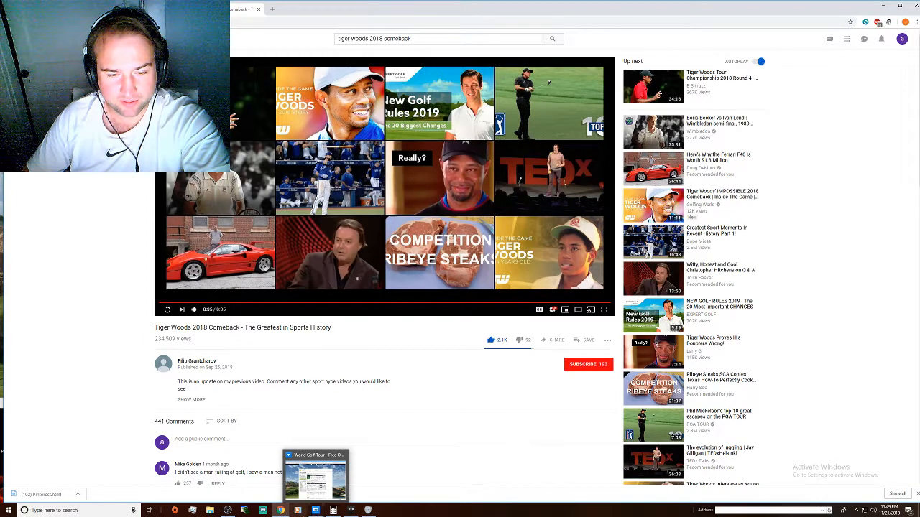
pyautogui.click(315, 511)
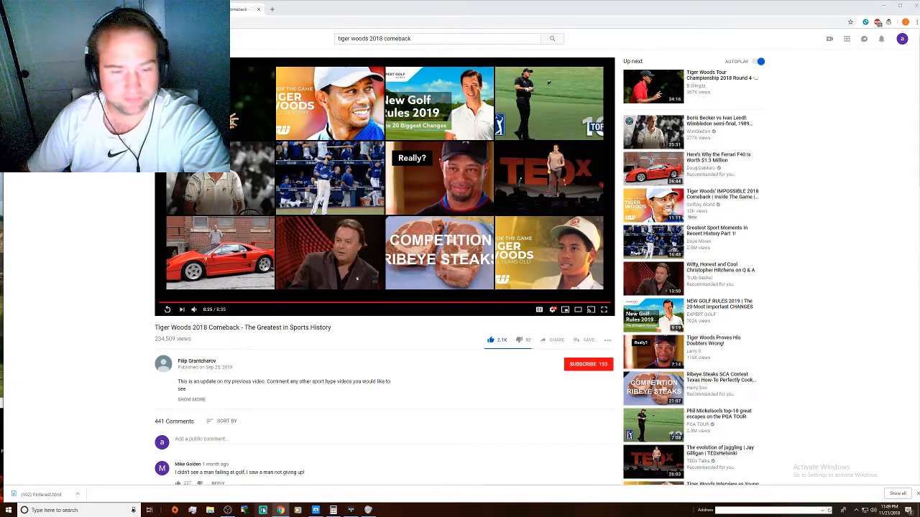